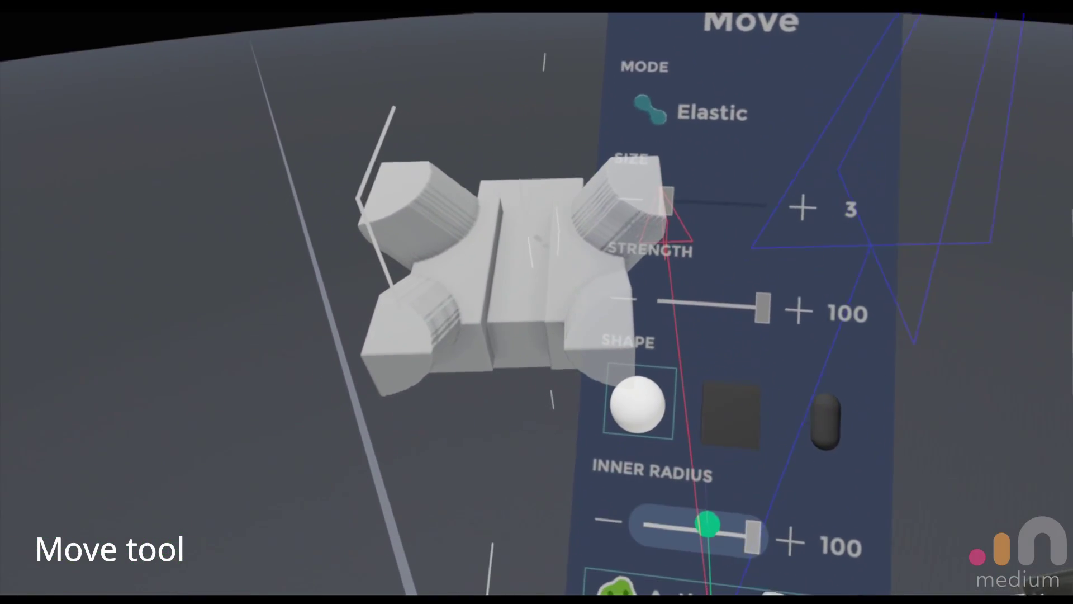
# Step: Set the Move tool's inner radius to 0, then pull the block's corners outward with adjusted strength
pyautogui.moveTo(707, 525); pyautogui.dragTo(666, 503)
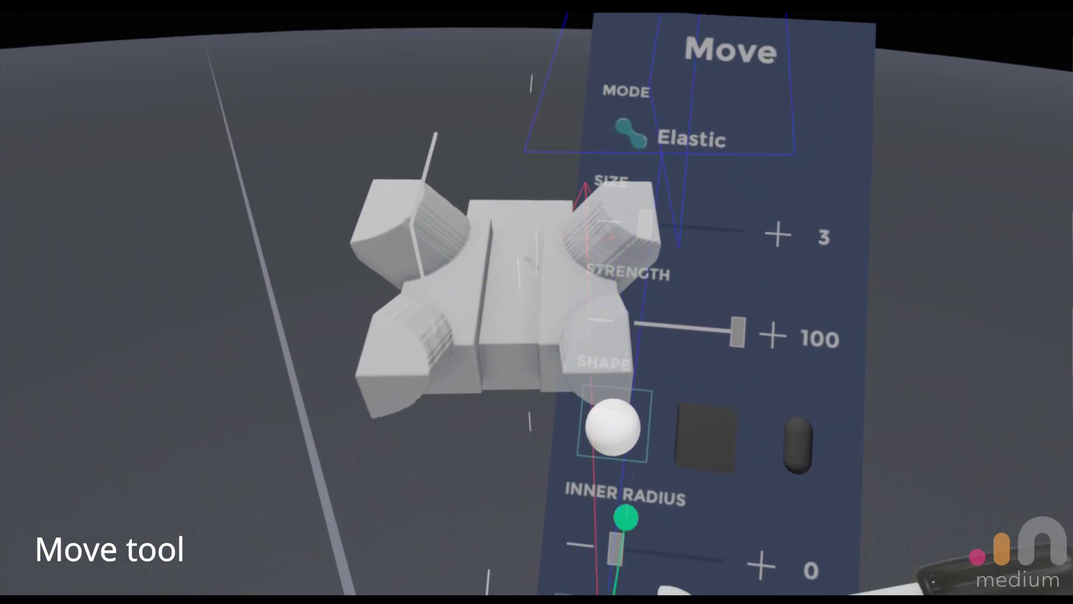
pyautogui.moveTo(703, 375); pyautogui.dragTo(786, 460)
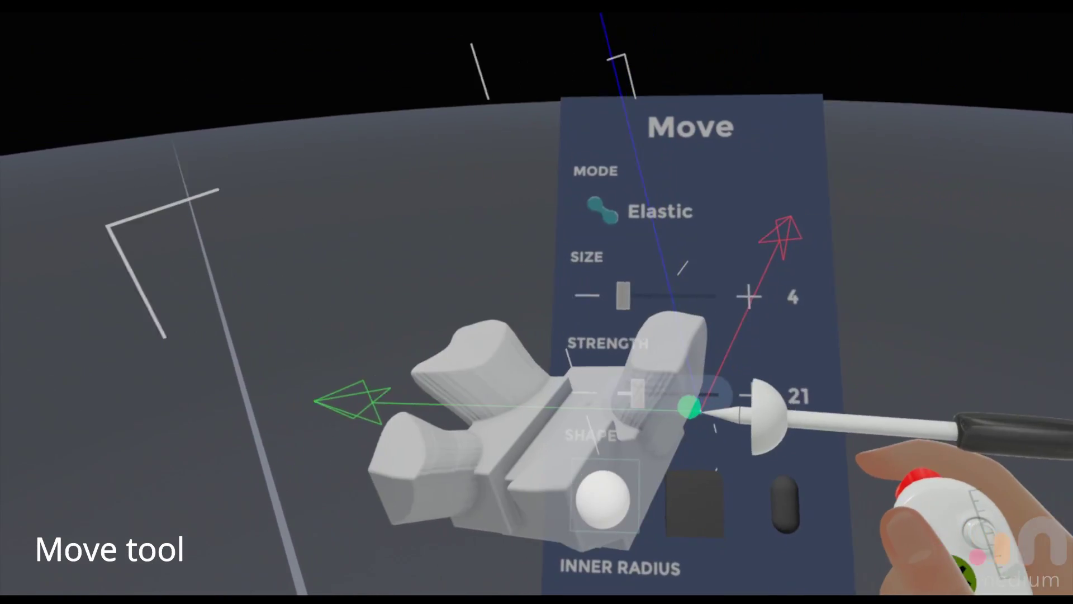
pyautogui.moveTo(690, 408); pyautogui.dragTo(769, 397)
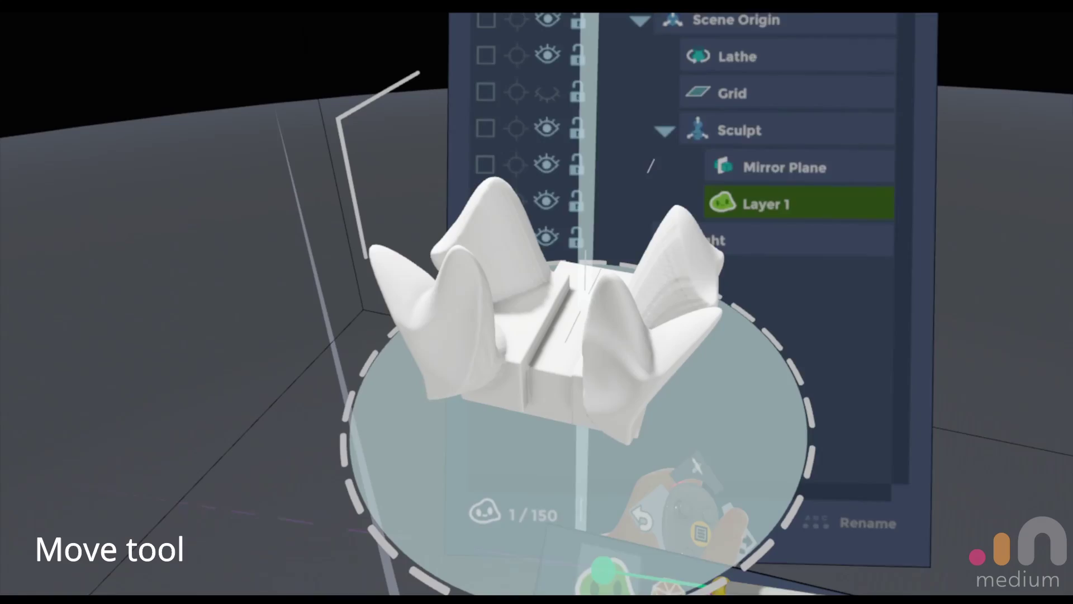
# Step: Add a new clay layer and build a red block between the white corner spikes
pyautogui.click(615, 576)
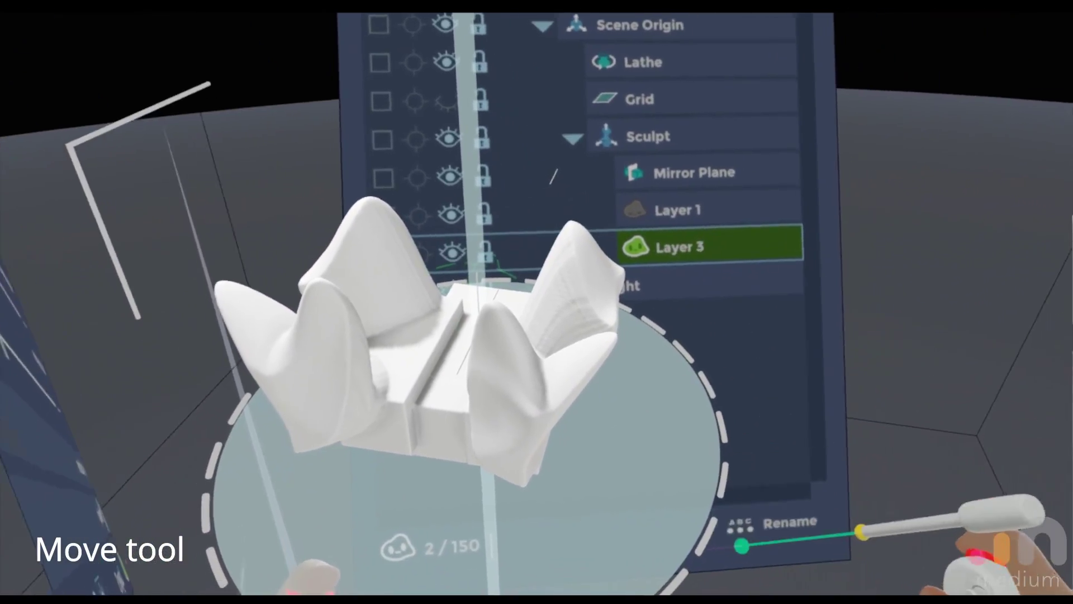
pyautogui.click(782, 514)
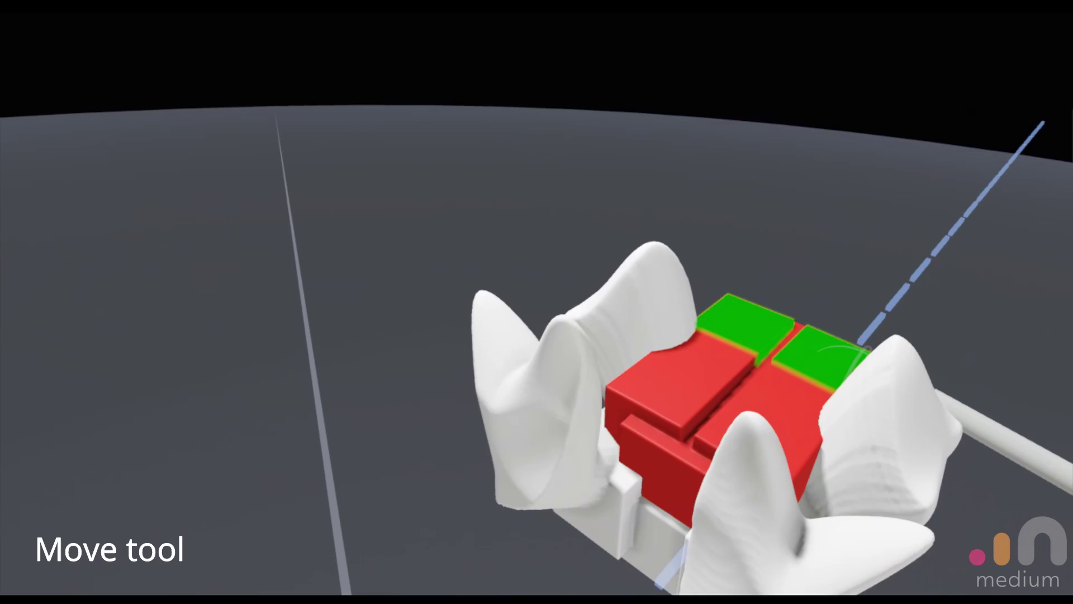
pyautogui.click(741, 509)
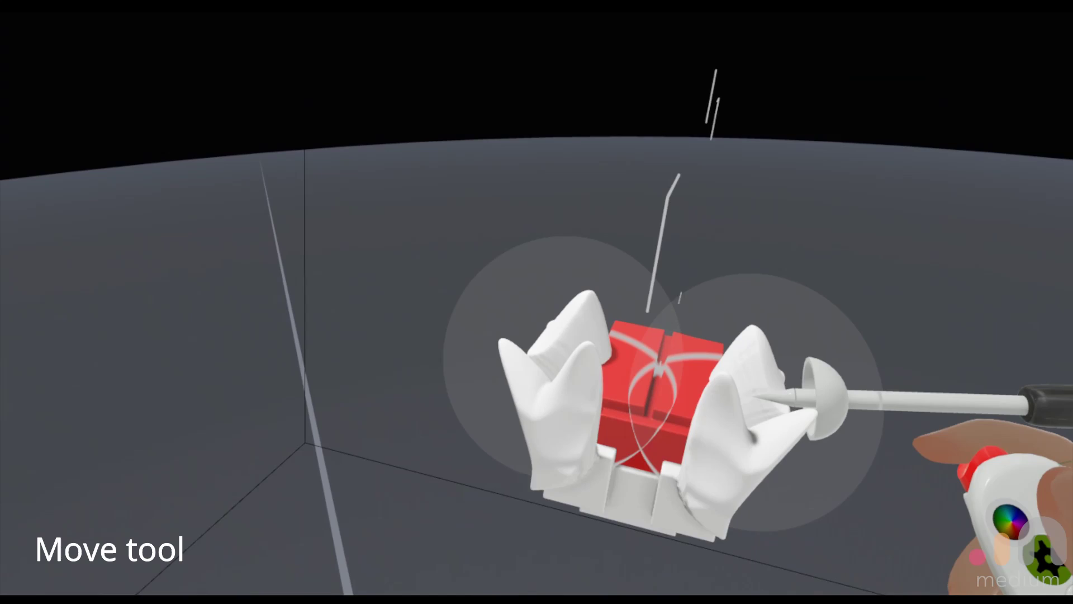
# Step: Reshape the red block with the Move tool, pulling its back corners upward and deforming its front symmetrically
pyautogui.moveTo(766, 383); pyautogui.dragTo(765, 337)
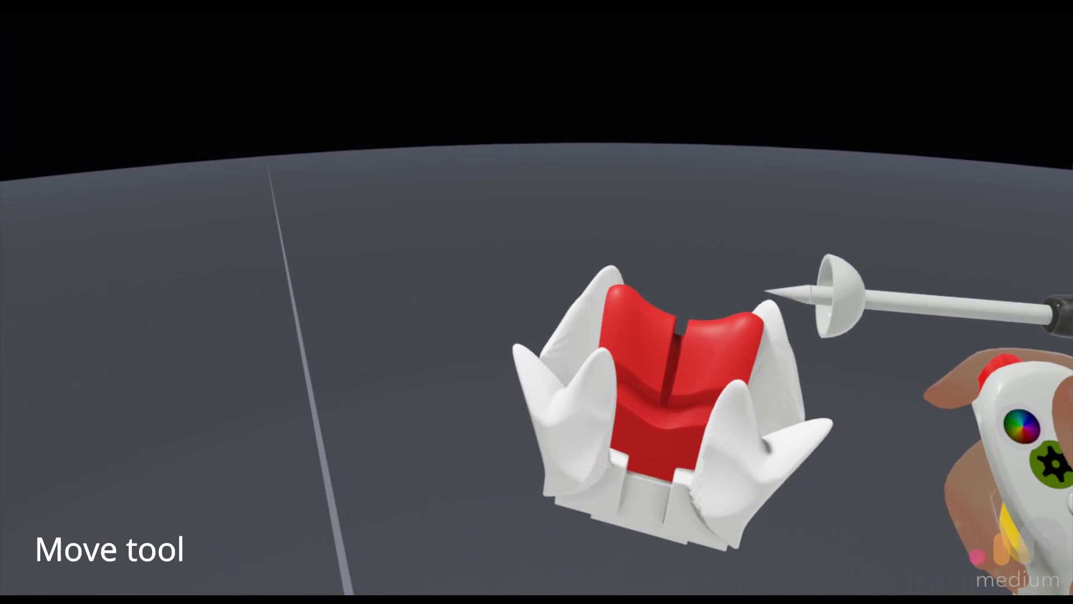
pyautogui.moveTo(748, 395)
pyautogui.mouseDown()
pyautogui.moveTo(744, 416)
pyautogui.moveTo(810, 381)
pyautogui.mouseUp()
pyautogui.moveTo(709, 439); pyautogui.dragTo(680, 426)
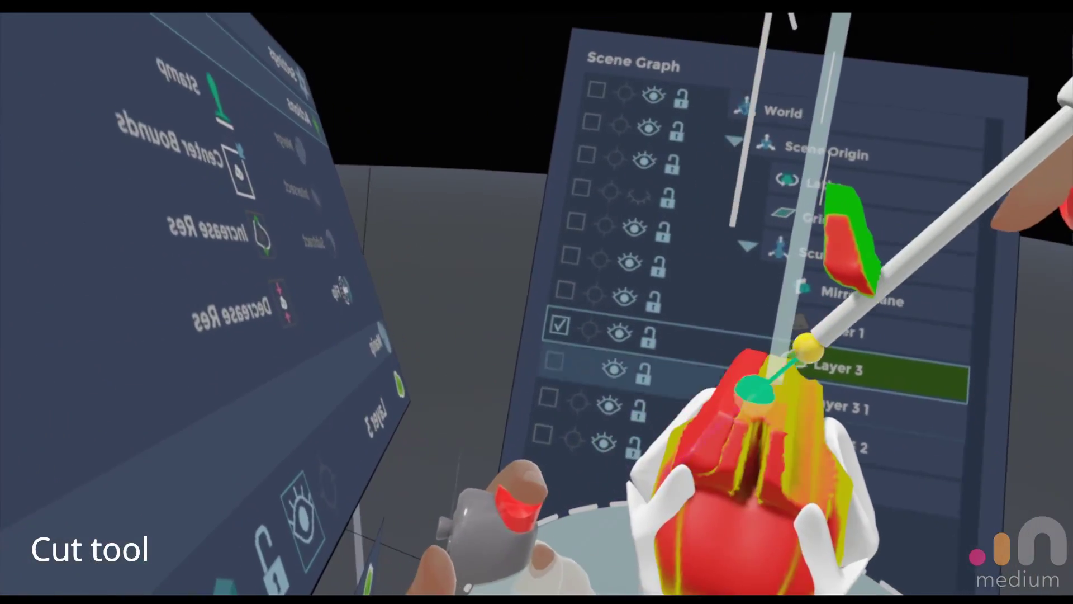
# Step: Select the cut red clay layers in the scene graph and raise the Inflate tool's steady stroke
pyautogui.moveTo(729, 389)
pyautogui.mouseDown()
pyautogui.moveTo(721, 386)
pyautogui.moveTo(735, 338)
pyautogui.moveTo(665, 302)
pyautogui.mouseUp()
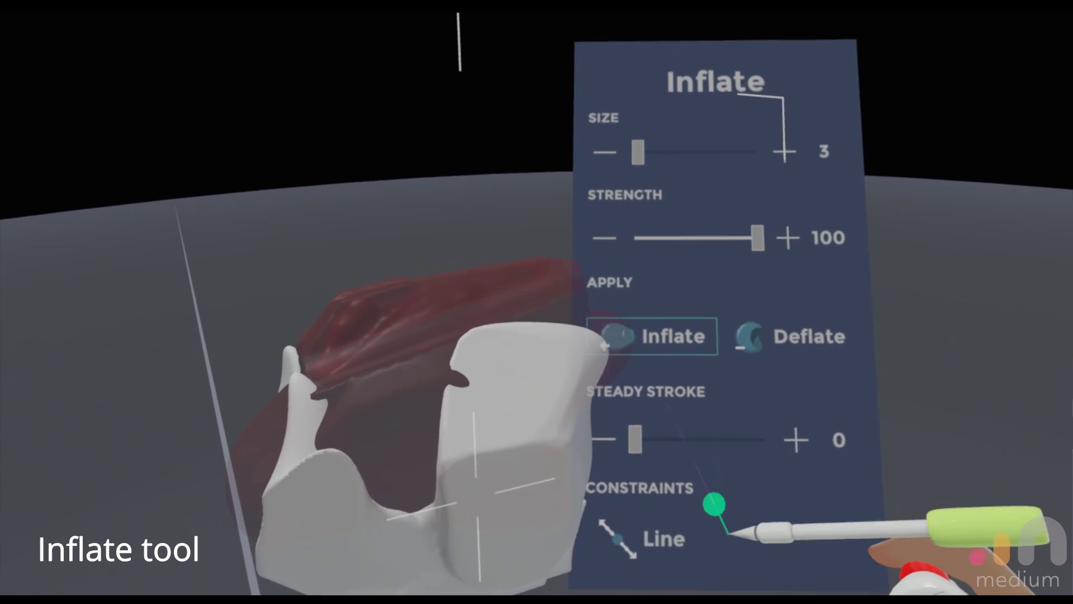
pyautogui.moveTo(634, 451); pyautogui.dragTo(688, 447)
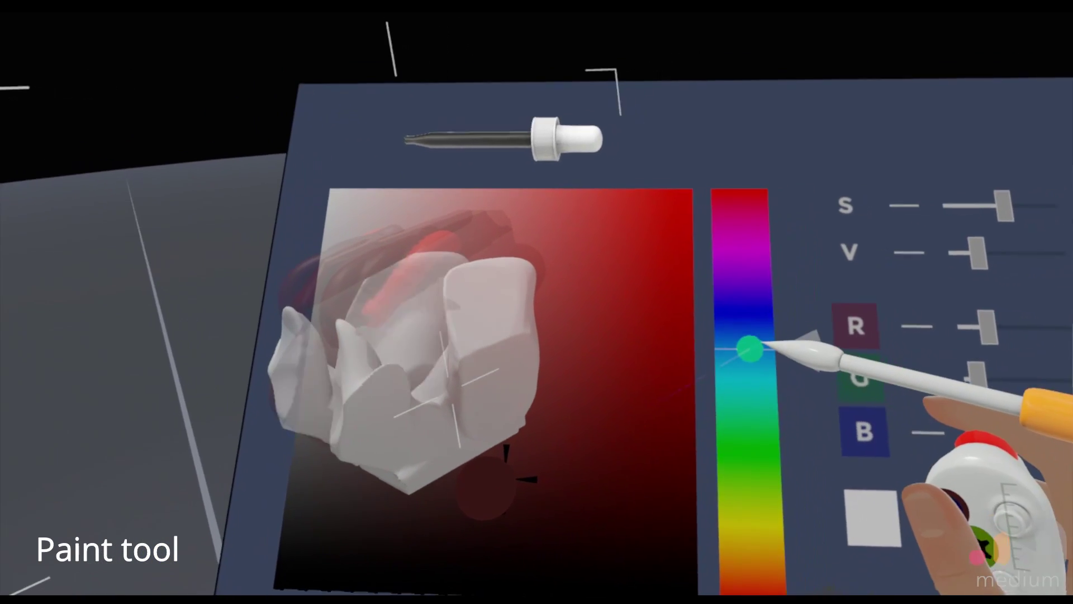
# Step: Pick a blue hue, paint the white shell with it, and undo the last paint stroke
pyautogui.click(749, 348)
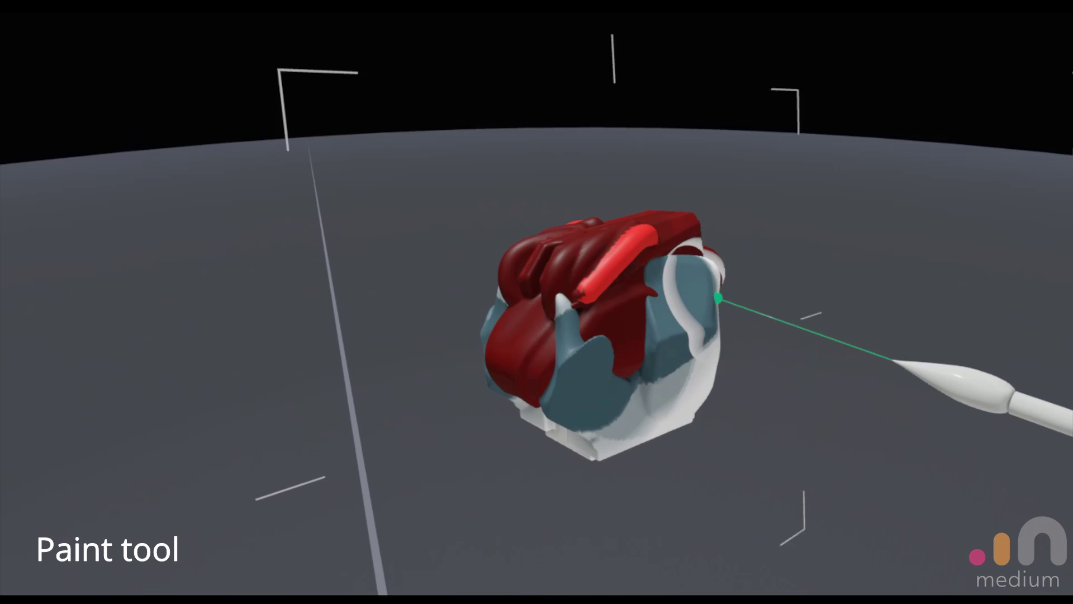
pyautogui.hotkey('ctrl', 'z')
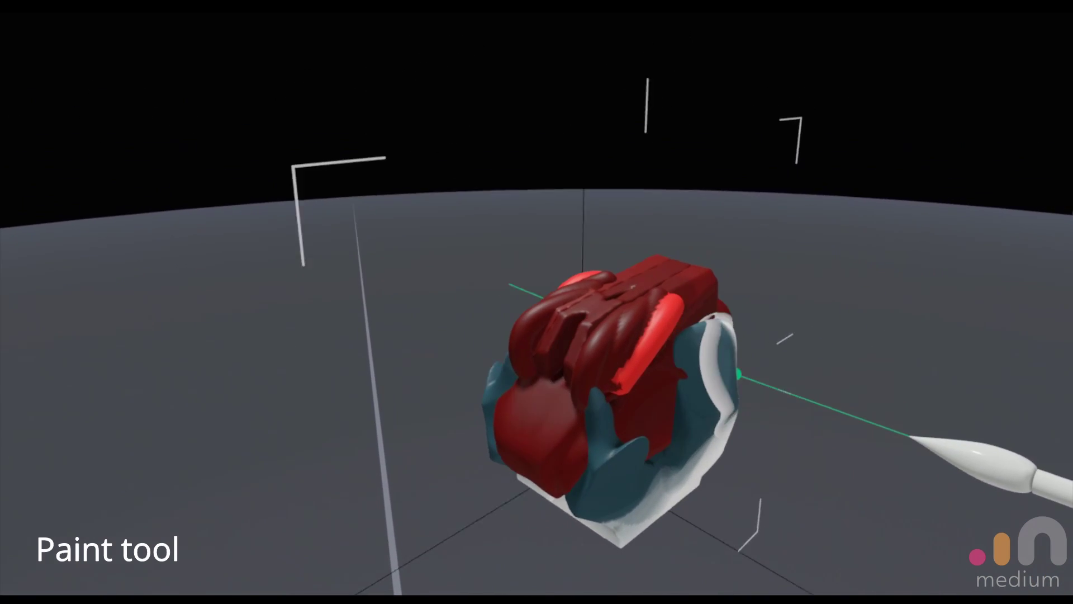
# Step: Soften the paint spray by lowering its hardness to 6 and its opacity to 35
pyautogui.press('Tab')
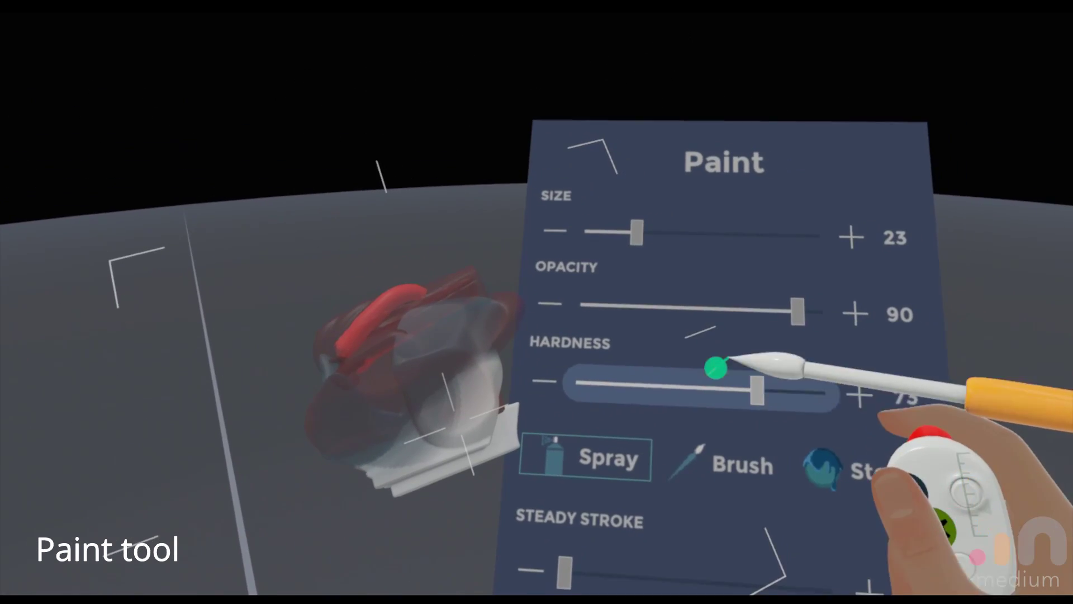
pyautogui.moveTo(722, 357)
pyautogui.mouseDown()
pyautogui.moveTo(685, 378)
pyautogui.moveTo(705, 369)
pyautogui.moveTo(647, 380)
pyautogui.moveTo(727, 381)
pyautogui.mouseUp()
pyautogui.press('Tab')
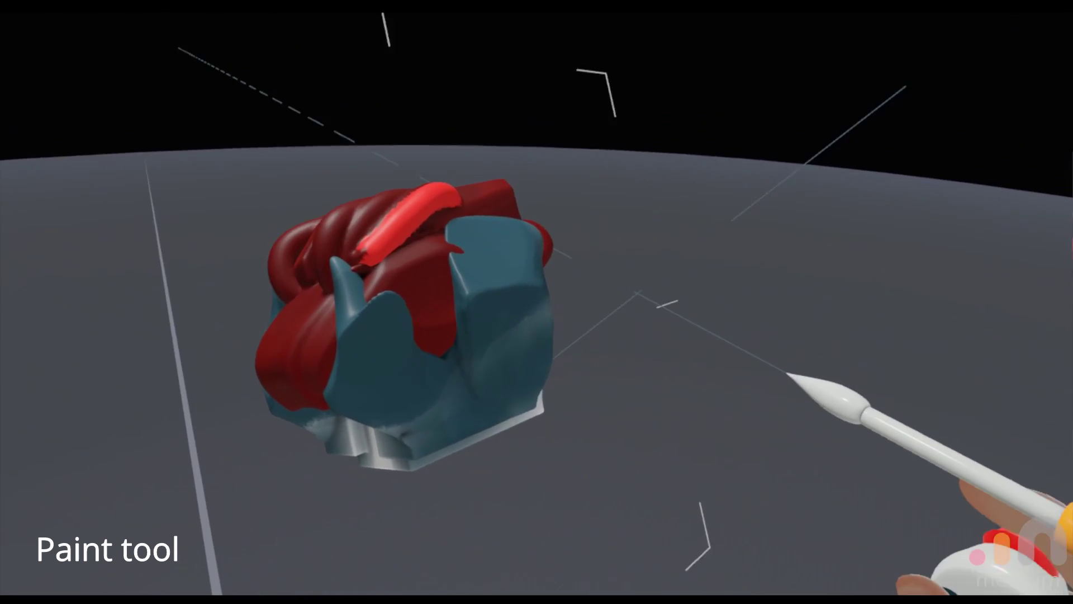
pyautogui.press('Tab')
pyautogui.moveTo(827, 270)
pyautogui.mouseDown()
pyautogui.moveTo(743, 271)
pyautogui.moveTo(752, 278)
pyautogui.mouseUp()
pyautogui.press('Tab')
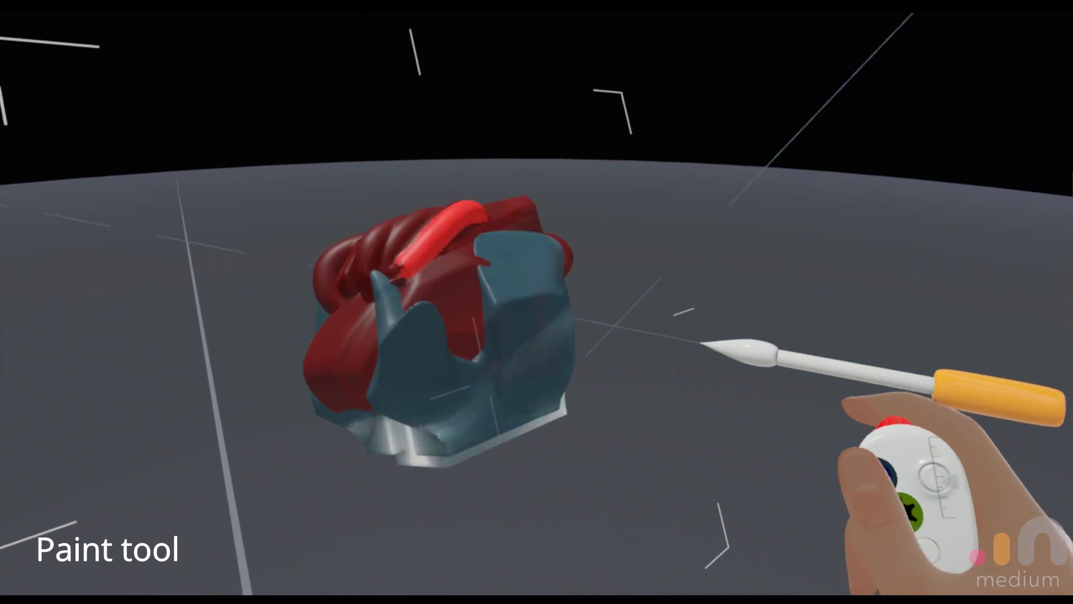
# Step: Pick a dark orange-brown colour and spray it softly over the lower part and rear sides of the shell
pyautogui.press('c')
pyautogui.click(653, 278)
pyautogui.moveTo(658, 277); pyautogui.dragTo(671, 316)
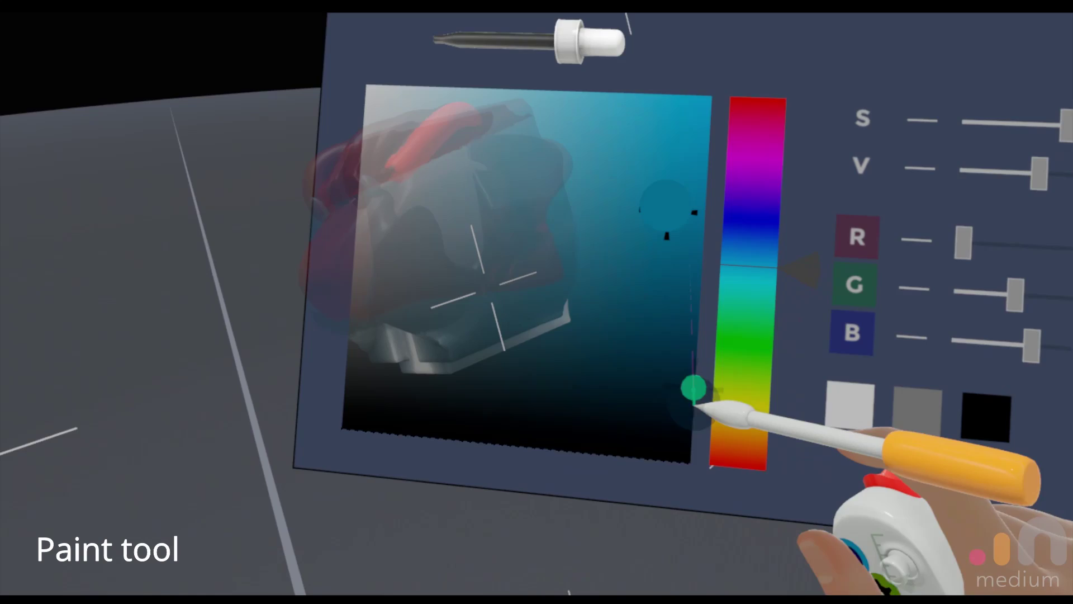
pyautogui.click(731, 460)
pyautogui.click(708, 383)
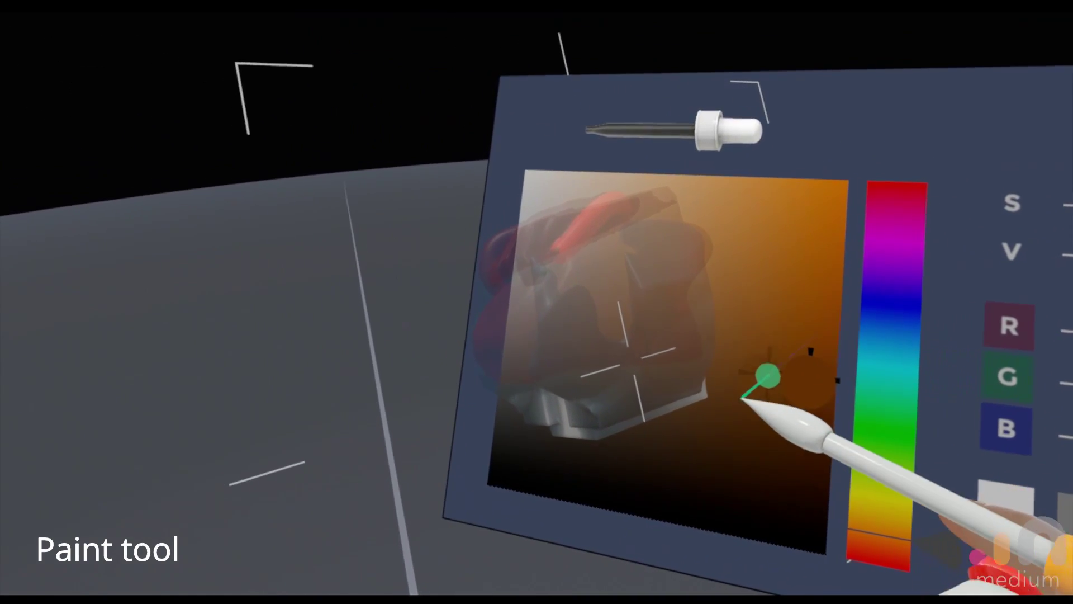
pyautogui.press('c')
pyautogui.moveTo(712, 352); pyautogui.dragTo(668, 397)
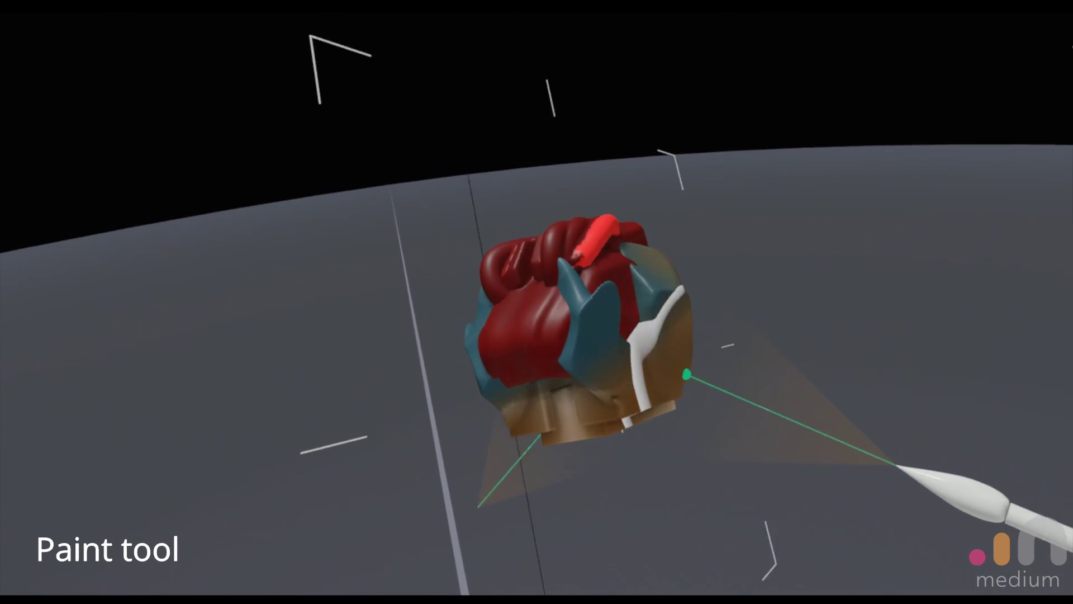
pyautogui.press('c')
pyautogui.press('c')
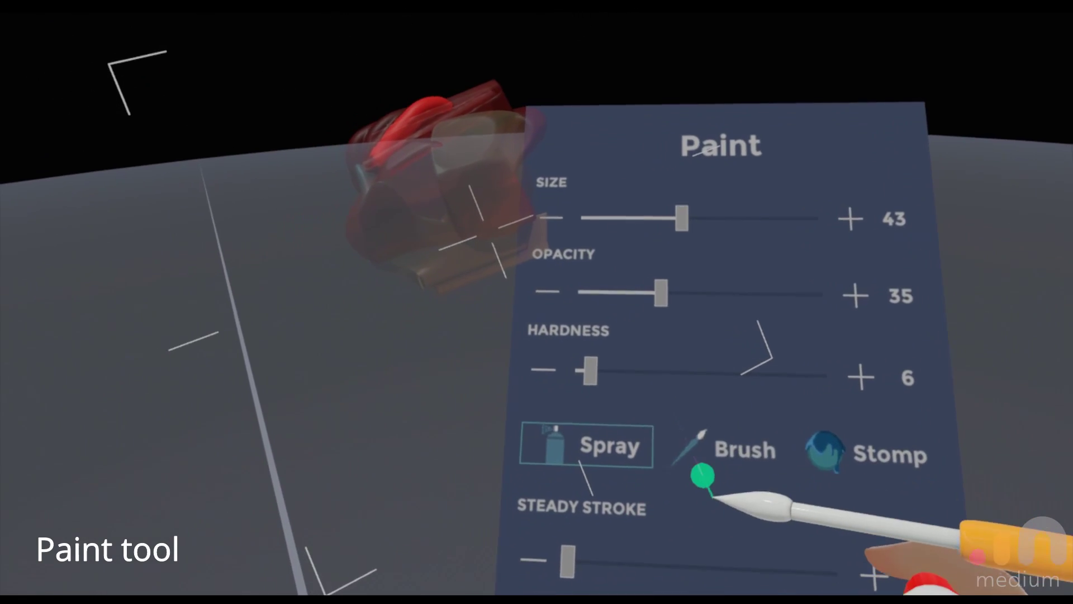
# Step: Switch the Paint tool to Brush mode with a dark teal colour, opacity 100 and hardness 88
pyautogui.click(722, 461)
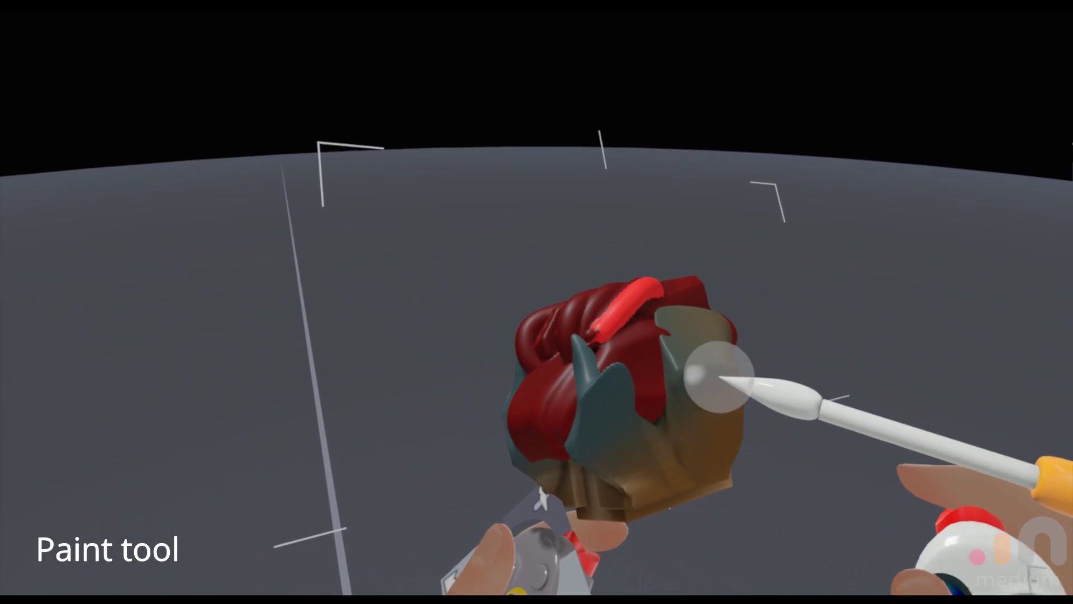
pyautogui.click(732, 360)
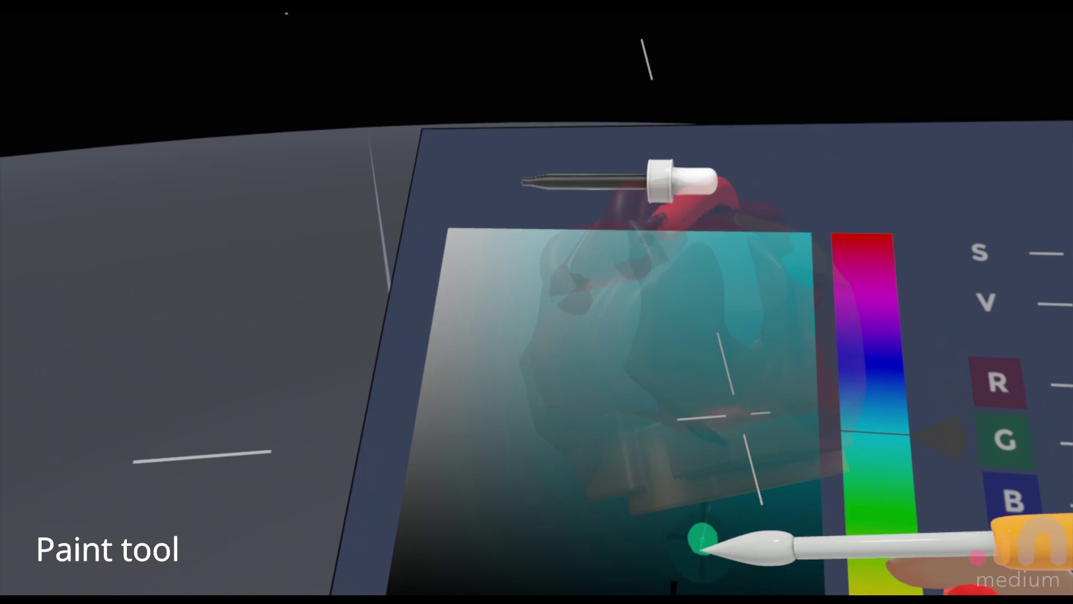
pyautogui.click(703, 538)
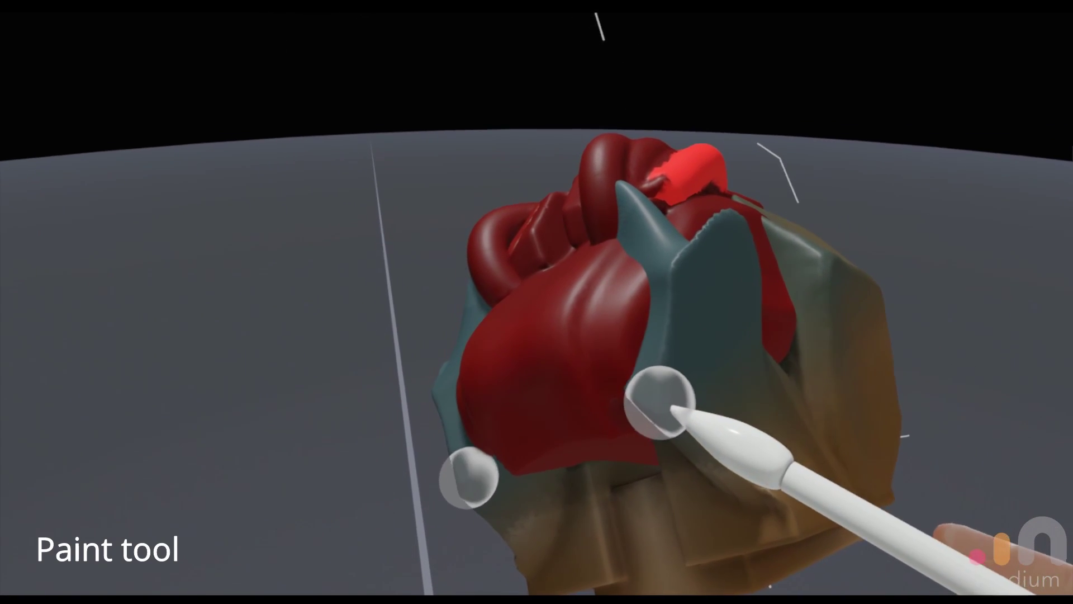
pyautogui.click(680, 315)
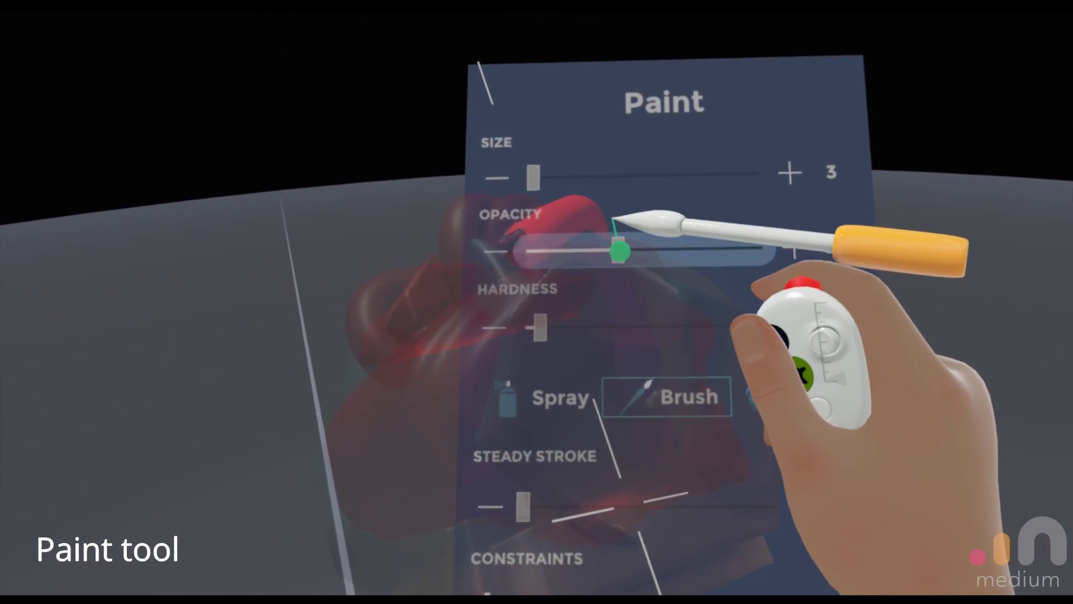
pyautogui.moveTo(618, 246); pyautogui.dragTo(763, 242)
pyautogui.moveTo(716, 342); pyautogui.dragTo(790, 340)
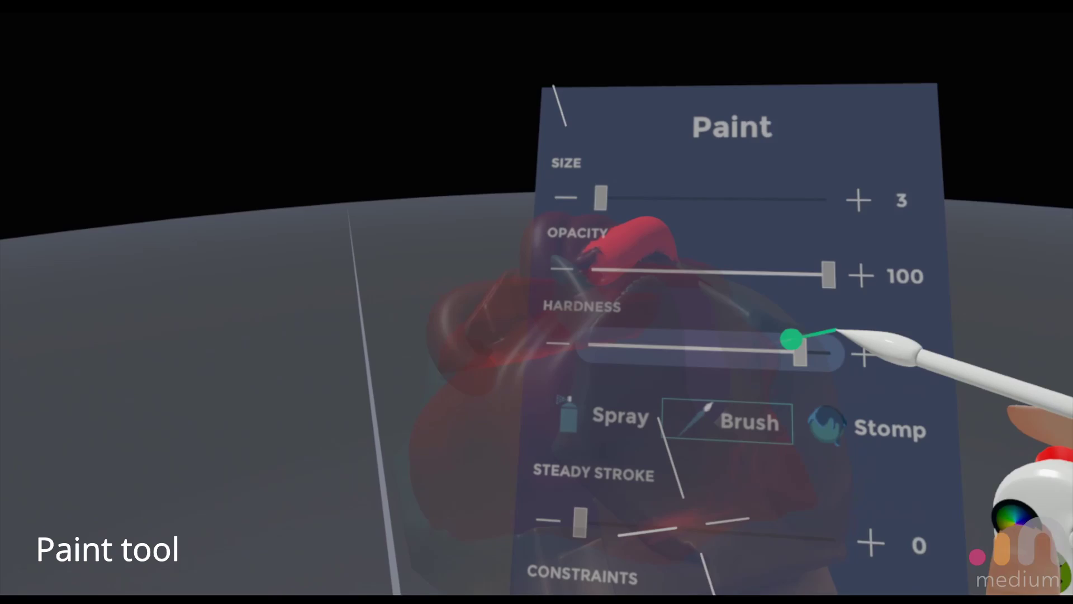
# Step: Brush dark teal along the edges of the shell's mirrored front fins
pyautogui.moveTo(685, 380)
pyautogui.mouseDown()
pyautogui.moveTo(714, 350)
pyautogui.moveTo(635, 417)
pyautogui.mouseUp()
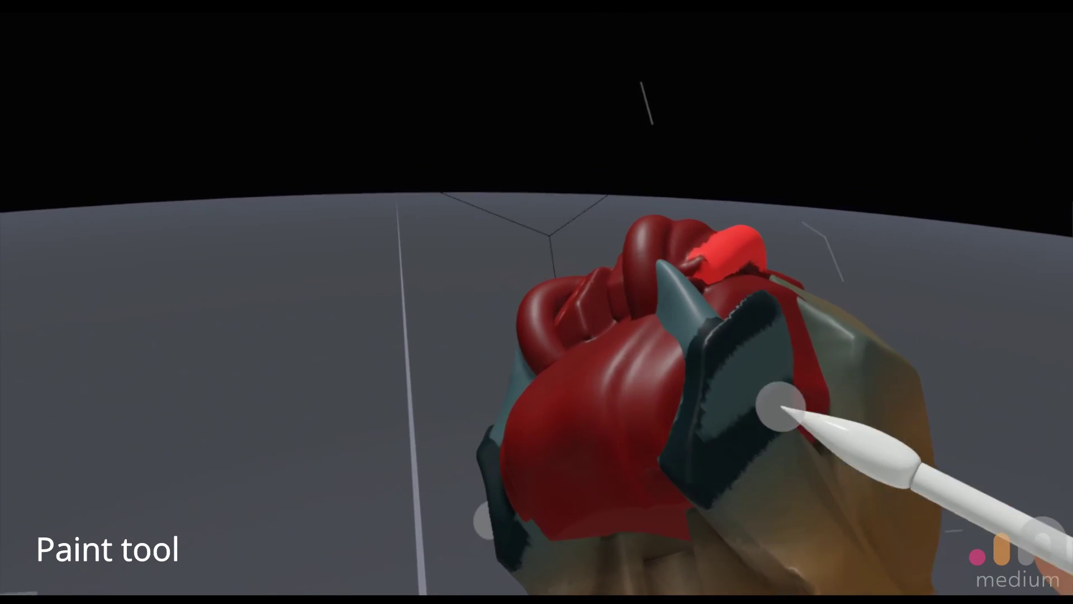
pyautogui.moveTo(781, 406); pyautogui.dragTo(851, 400, button='middle')
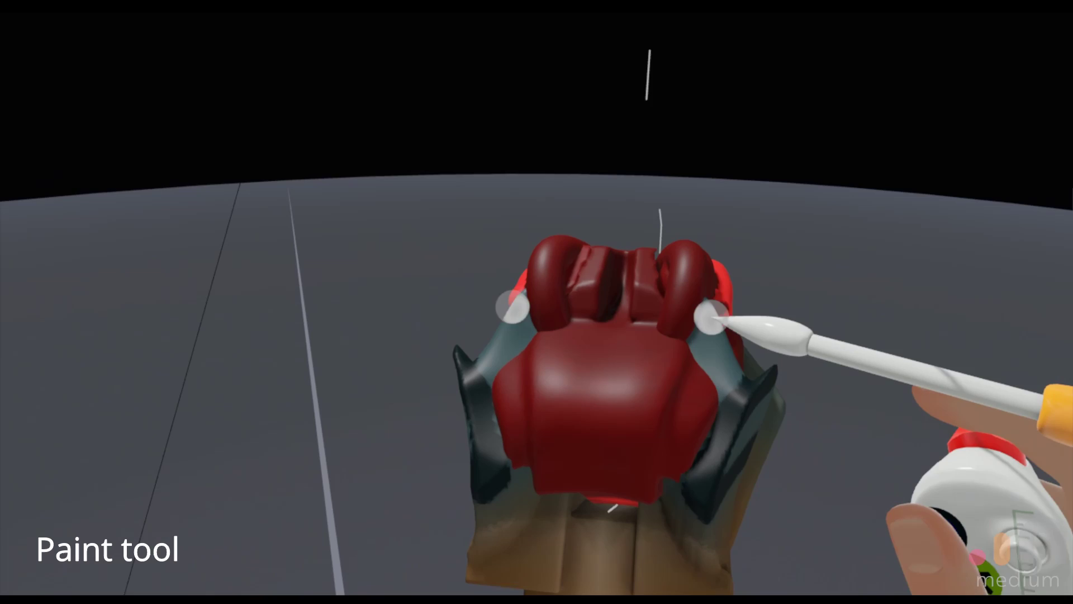
pyautogui.moveTo(711, 316); pyautogui.dragTo(736, 408)
pyautogui.moveTo(698, 315); pyautogui.dragTo(697, 335)
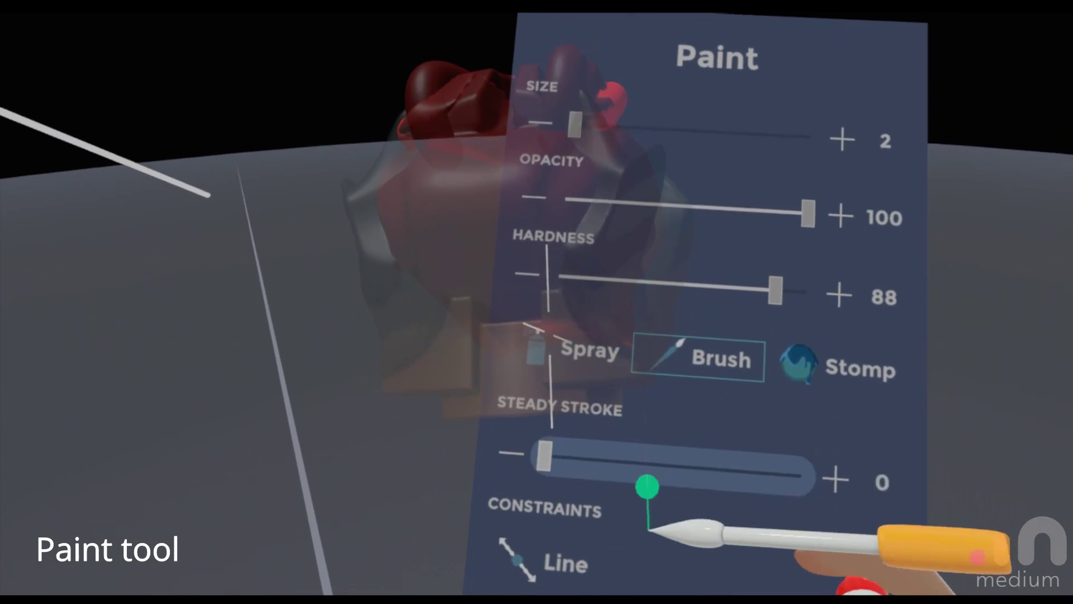
# Step: Use the Paint tool's Stomp mode to recolour the shell bright green and the inner body dark green
pyautogui.click(796, 366)
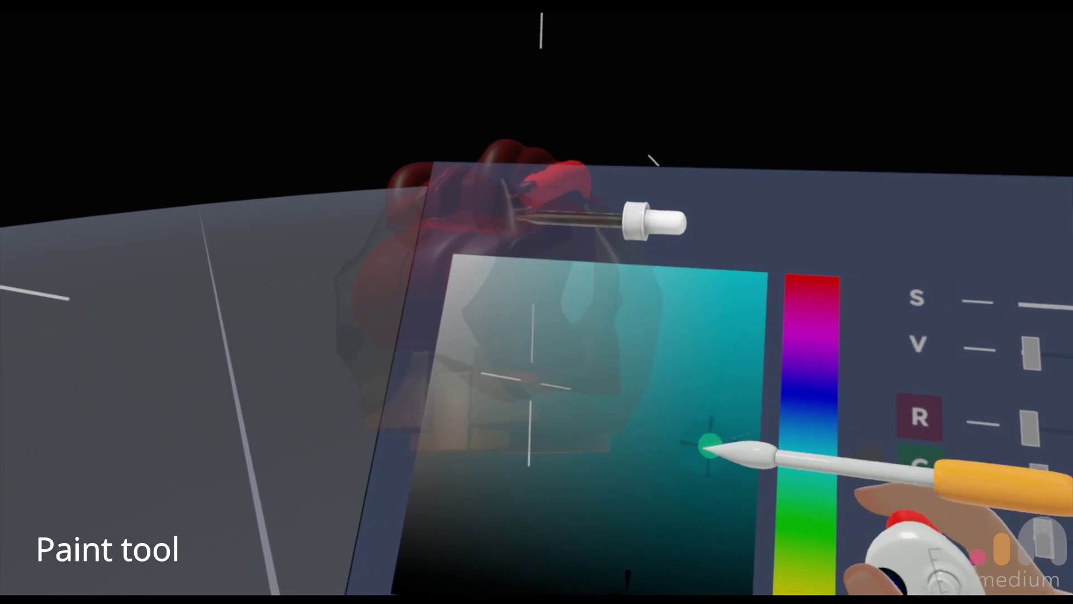
pyautogui.click(807, 492)
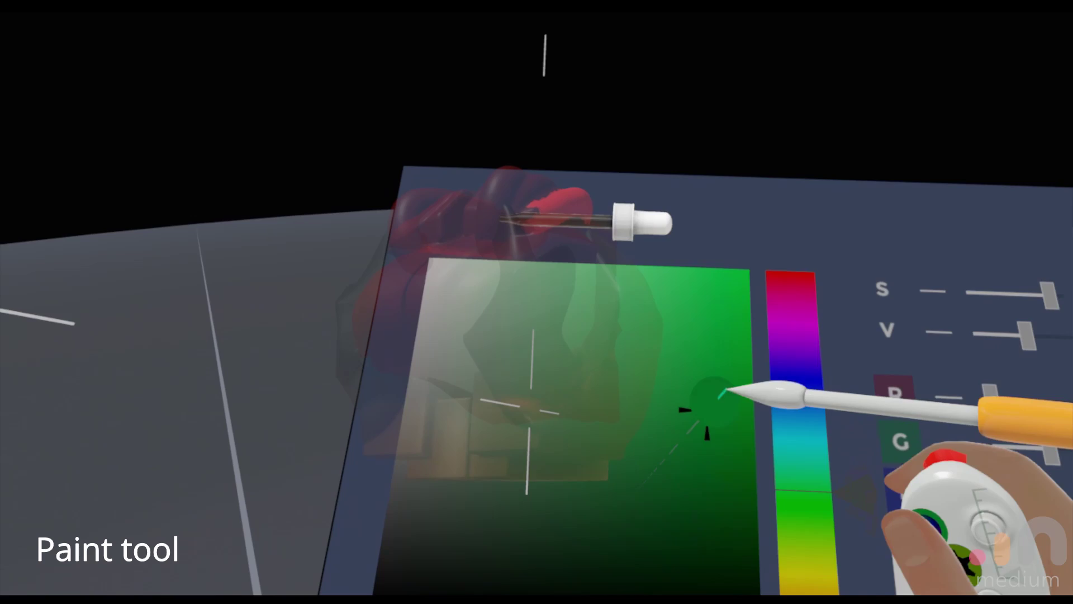
pyautogui.moveTo(726, 391); pyautogui.dragTo(790, 455)
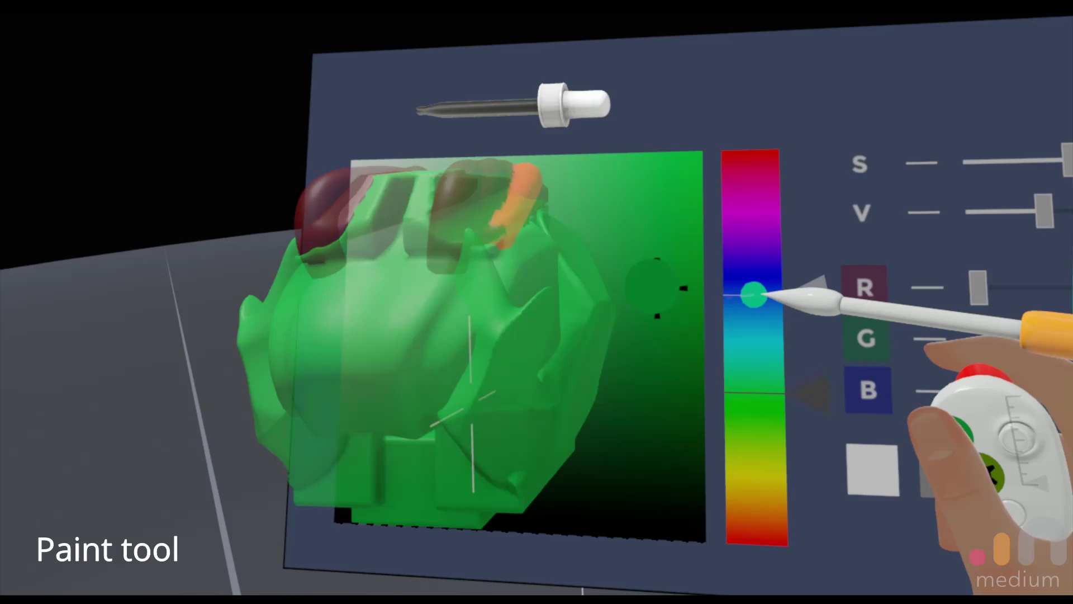
pyautogui.click(688, 474)
pyautogui.click(668, 347)
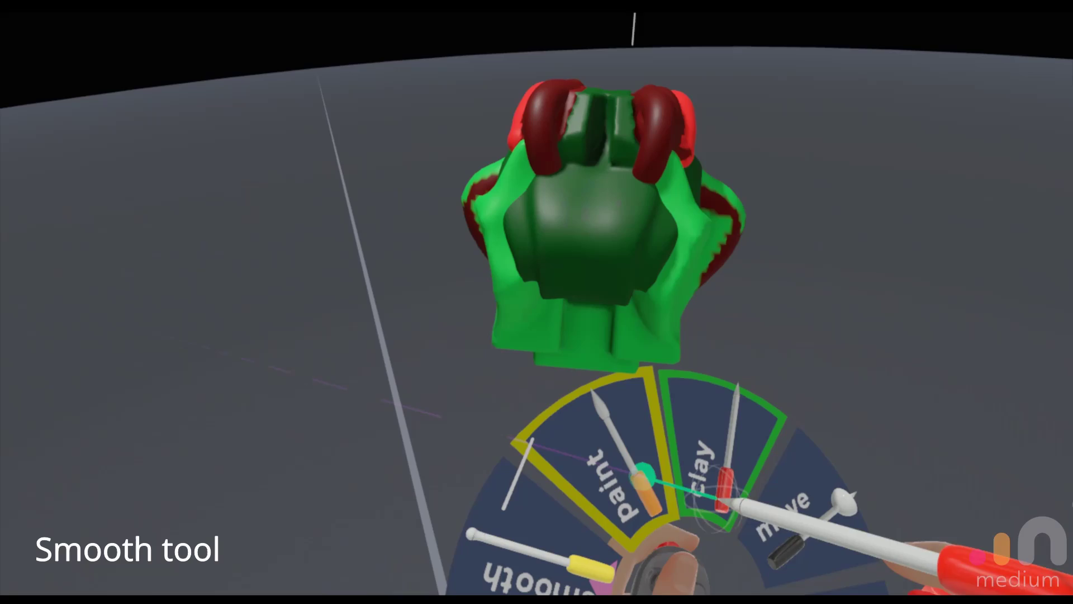
# Step: Switch to the Smooth tool and raise its steady stroke
pyautogui.click(553, 527)
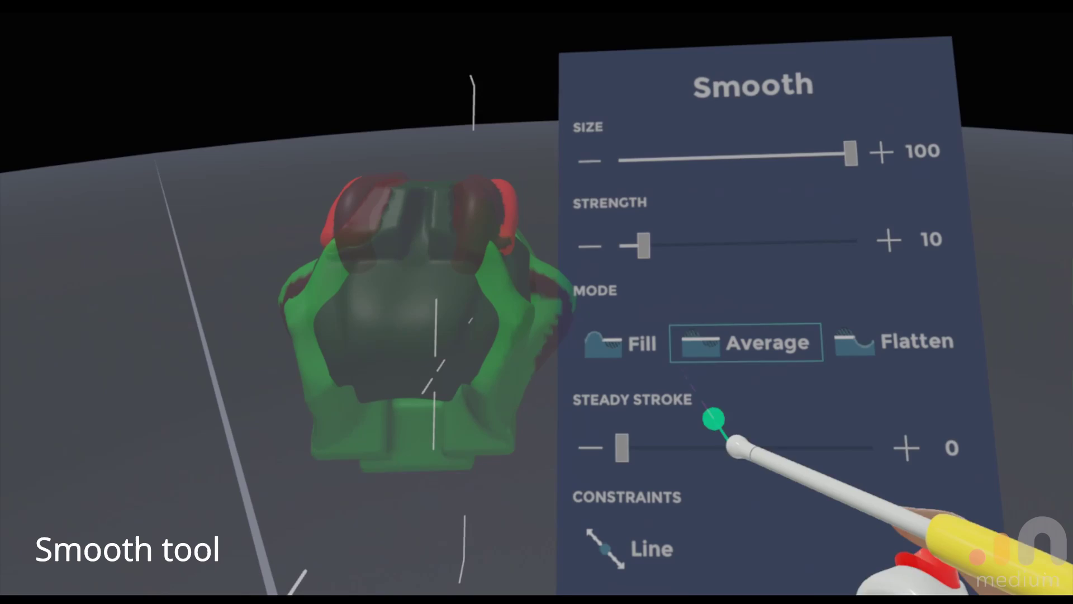
pyautogui.moveTo(570, 453); pyautogui.dragTo(630, 450)
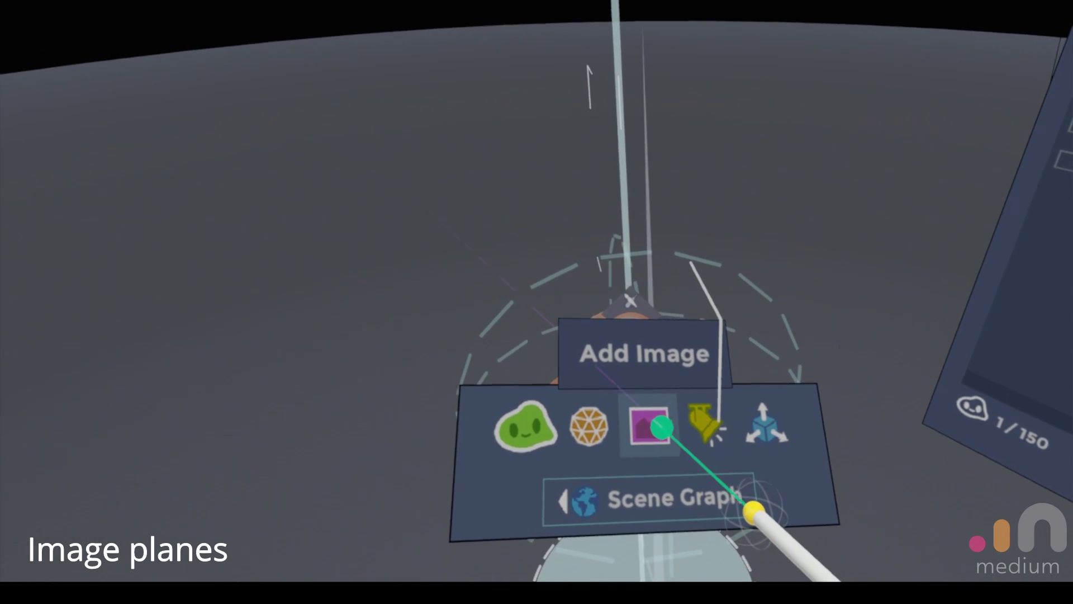
# Step: Add the two tank photos and MiniTanks.jpg from the Minitanks References folder to the scene as image planes
pyautogui.click(661, 424)
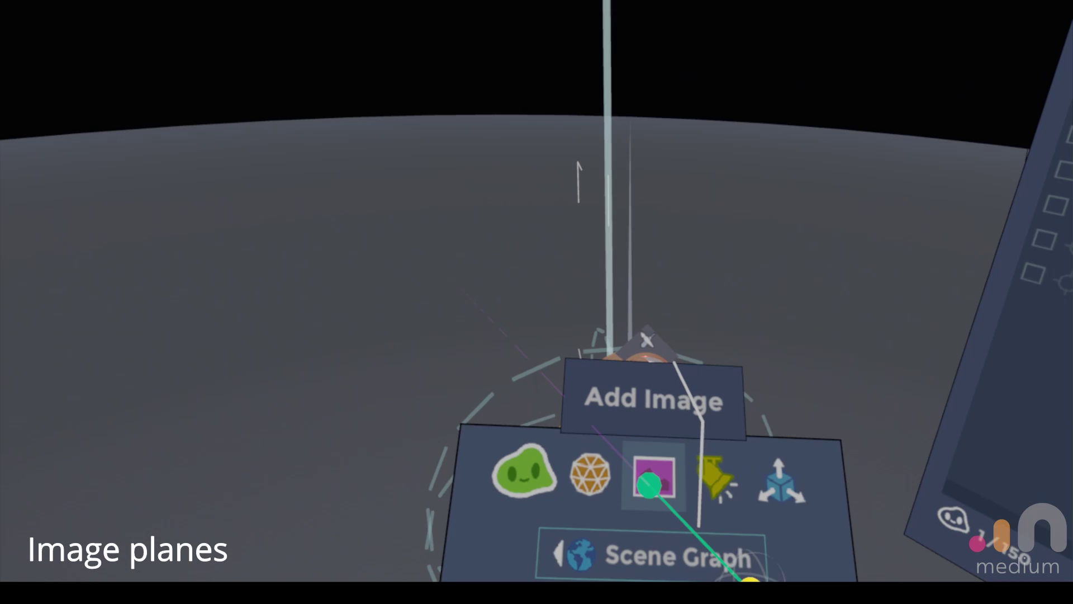
pyautogui.click(639, 462)
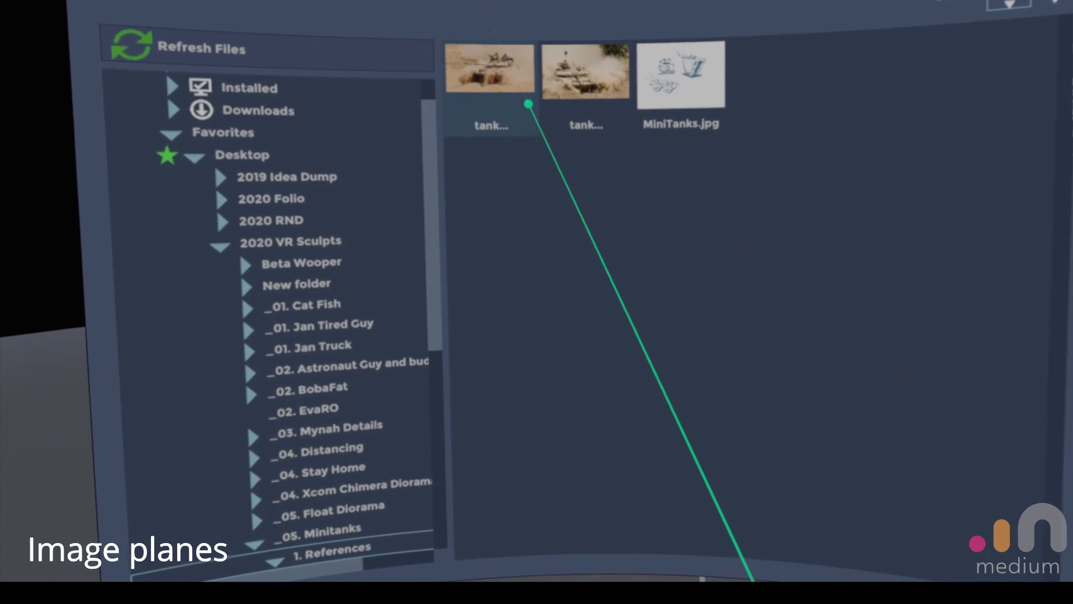
pyautogui.click(479, 90)
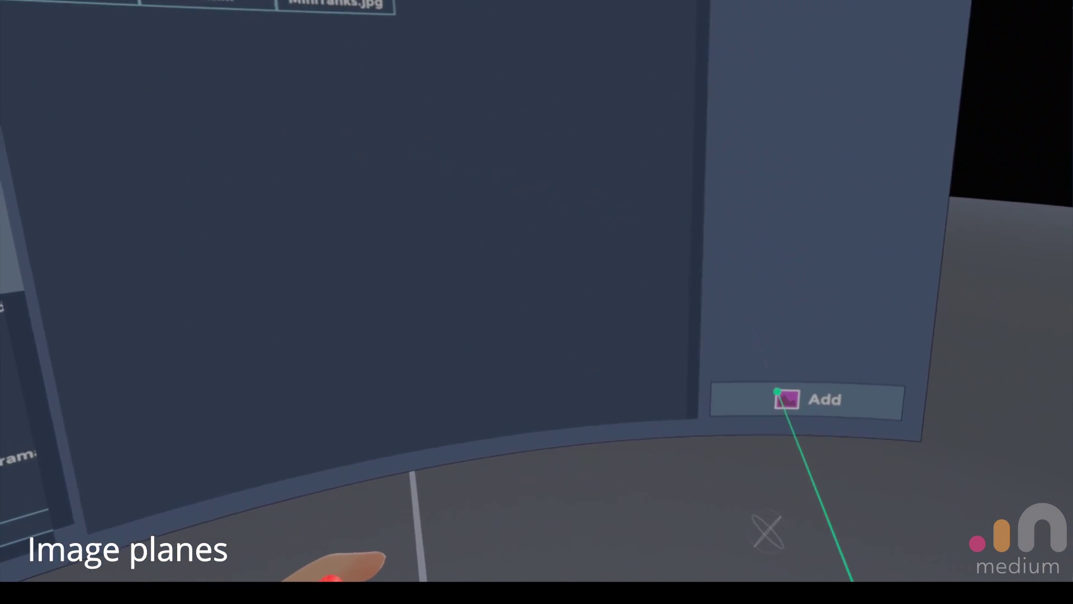
pyautogui.click(763, 395)
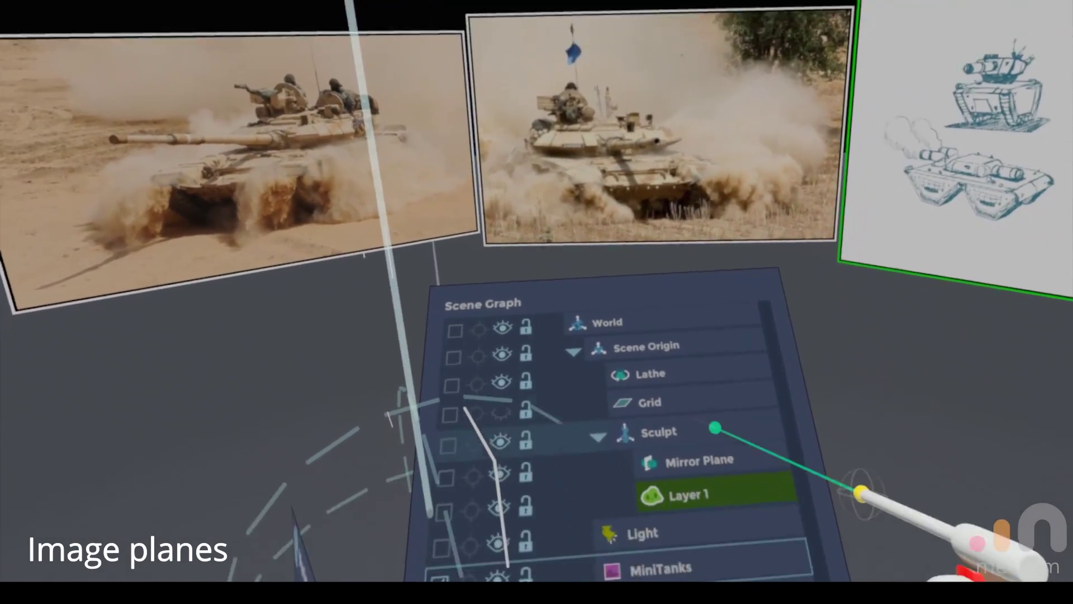
# Step: Nest the tank_sand_ref_01 and tank_sand_ref_02 images under MiniTanks in the Scene Graph, and select the collapsed MiniTanks group
pyautogui.click(688, 394)
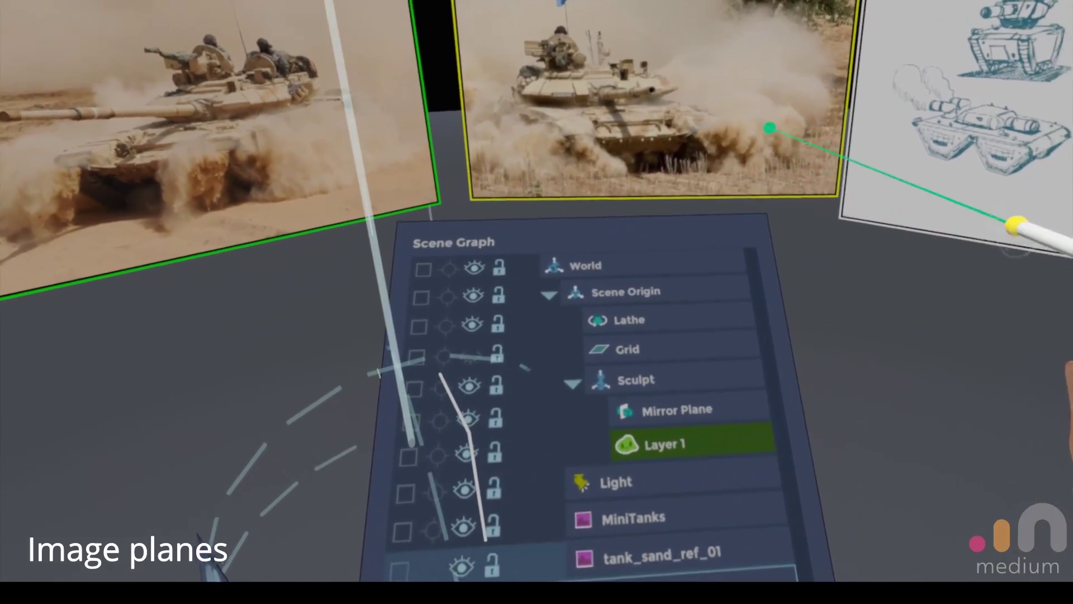
pyautogui.click(743, 535)
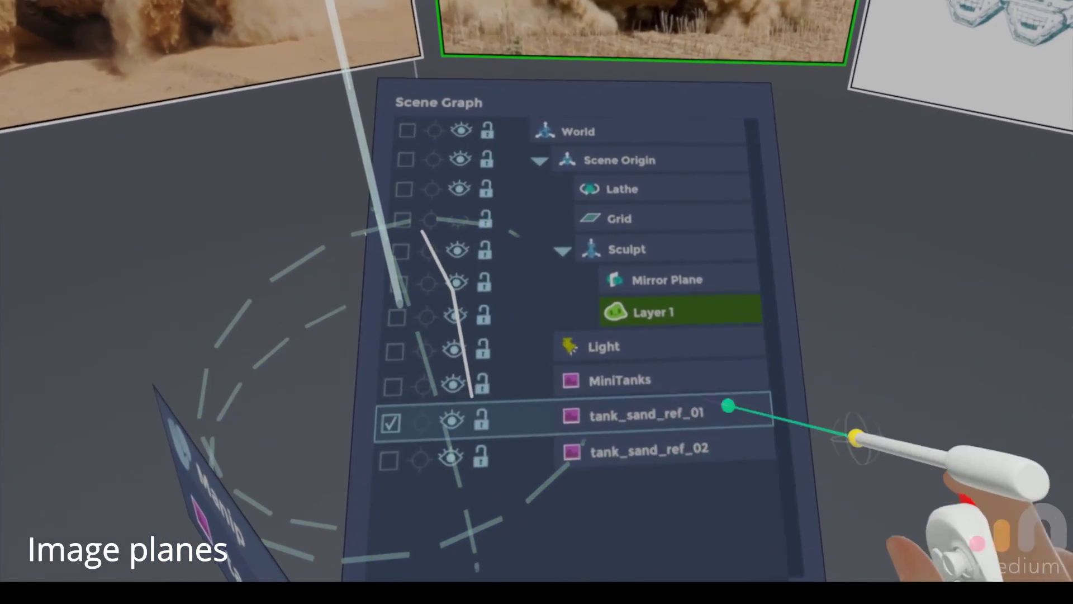
pyautogui.click(737, 440)
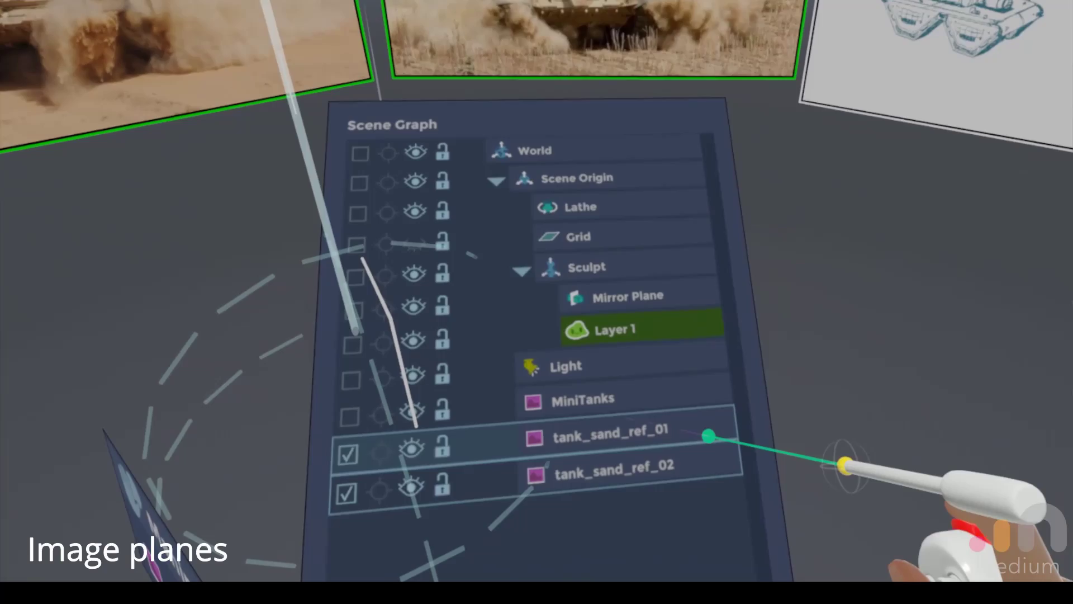
pyautogui.moveTo(748, 438); pyautogui.dragTo(735, 402)
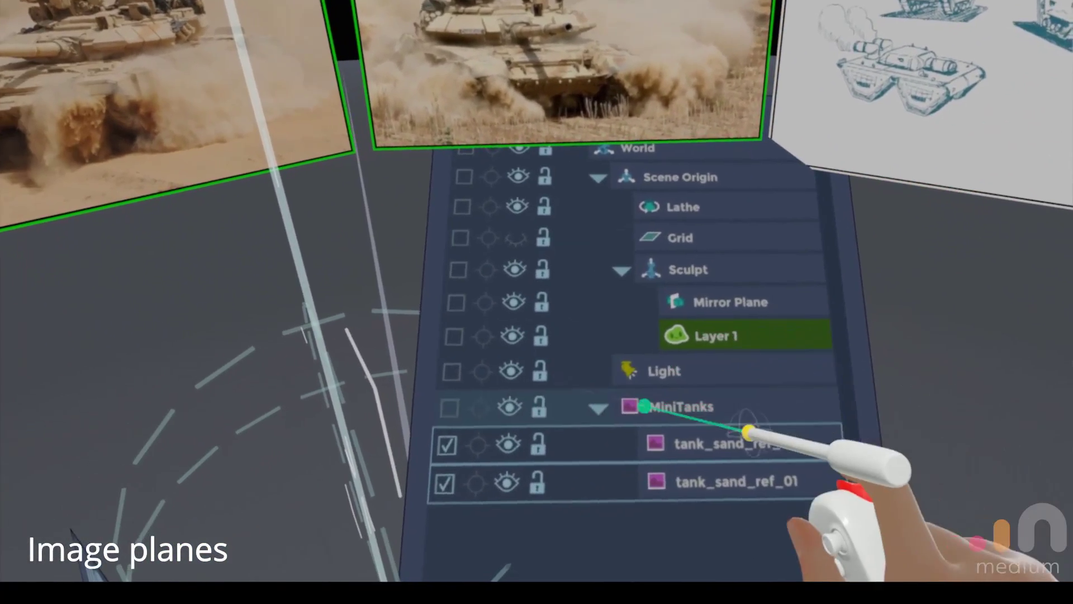
pyautogui.click(606, 407)
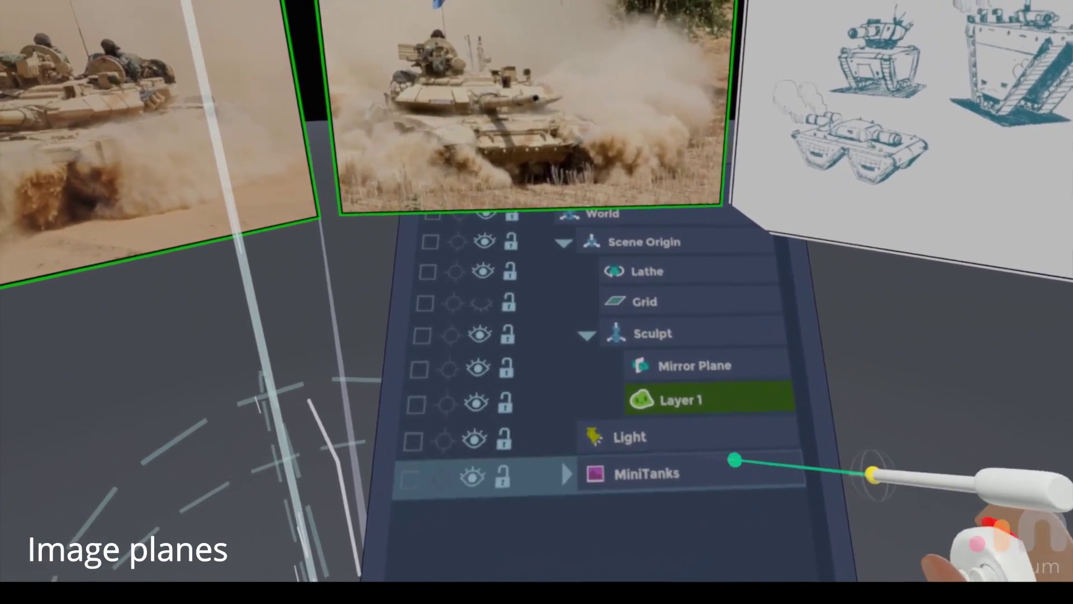
pyautogui.click(734, 459)
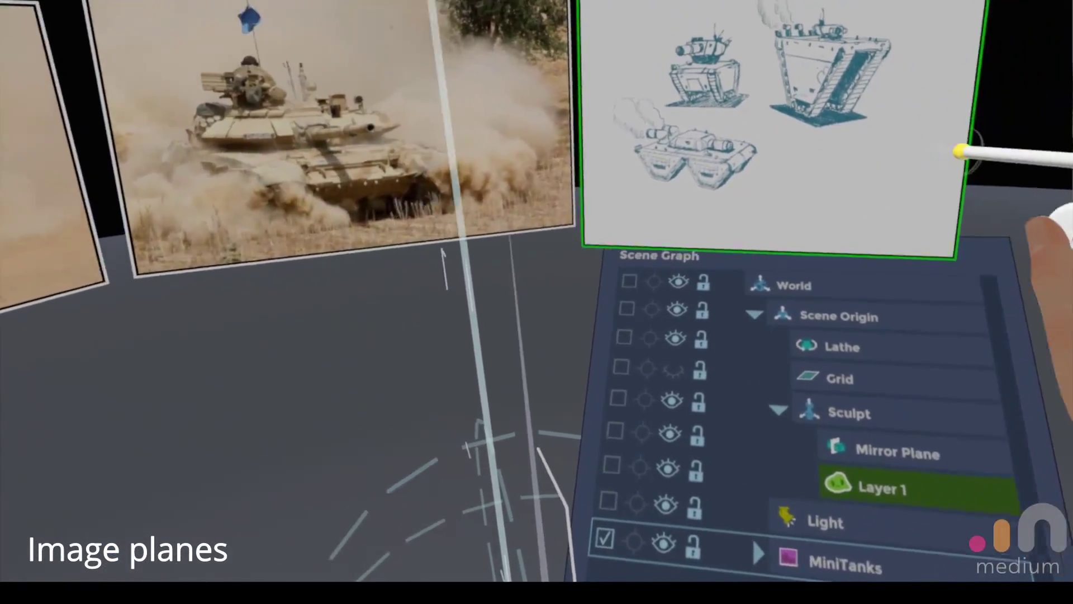